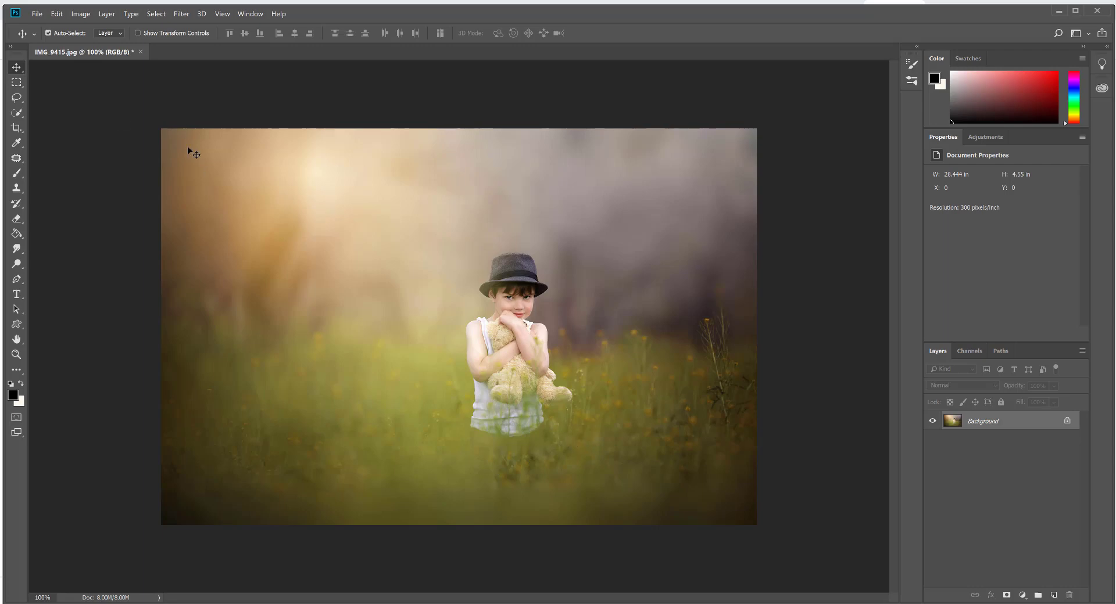
Place Embedded the Autumn Overlays Cozy Clicks (12) image as a new layer over the photo
{"action": "left_click", "coordinate": [37, 14]}
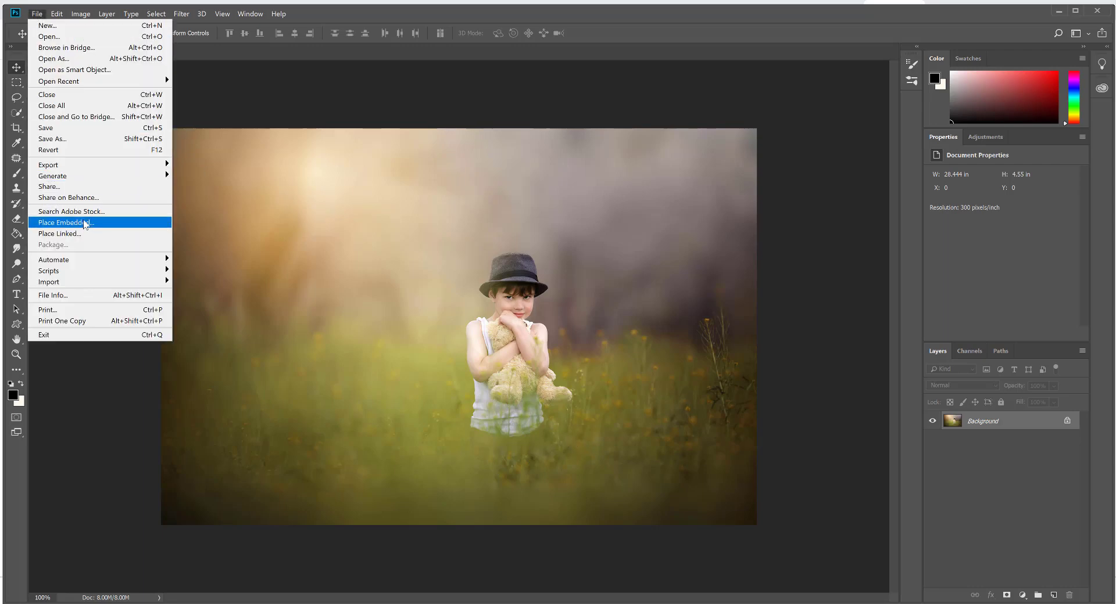
{"action": "left_click", "coordinate": [85, 224]}
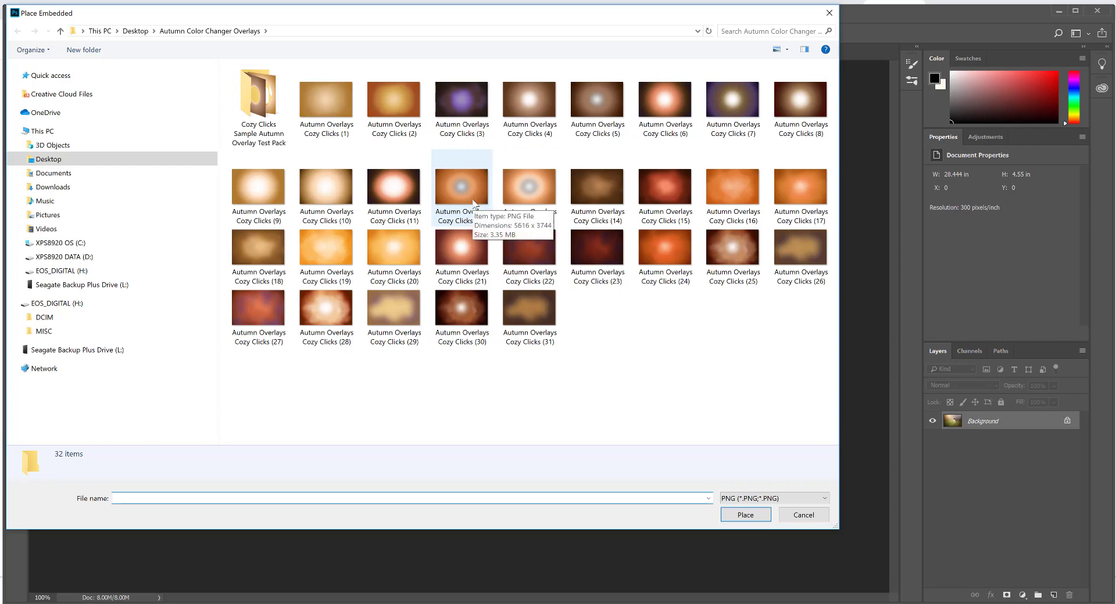
{"action": "left_click", "coordinate": [473, 203]}
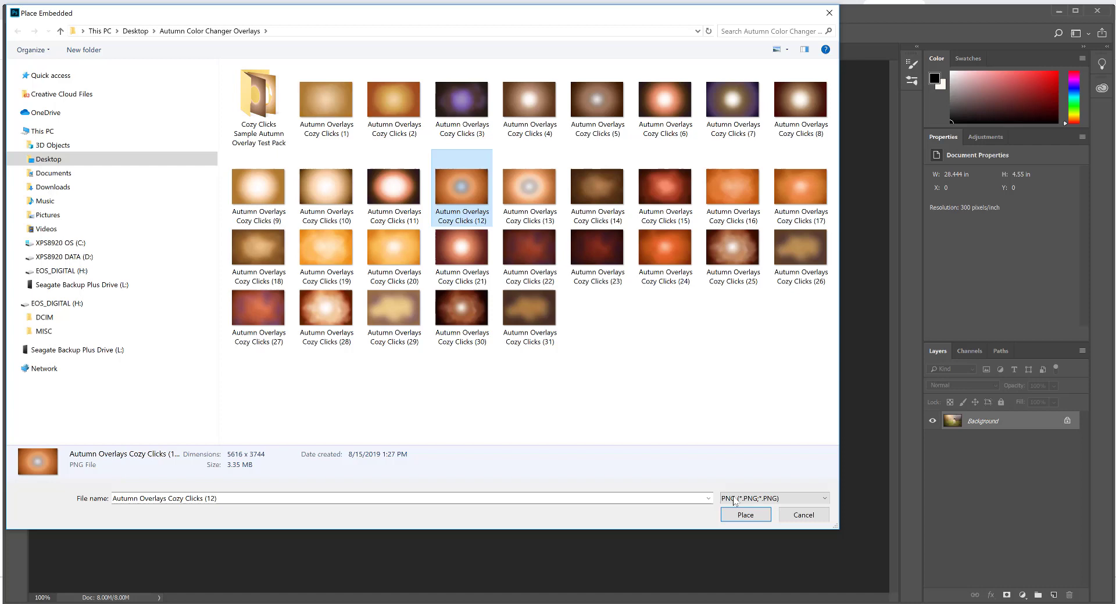
{"action": "left_click", "coordinate": [745, 515]}
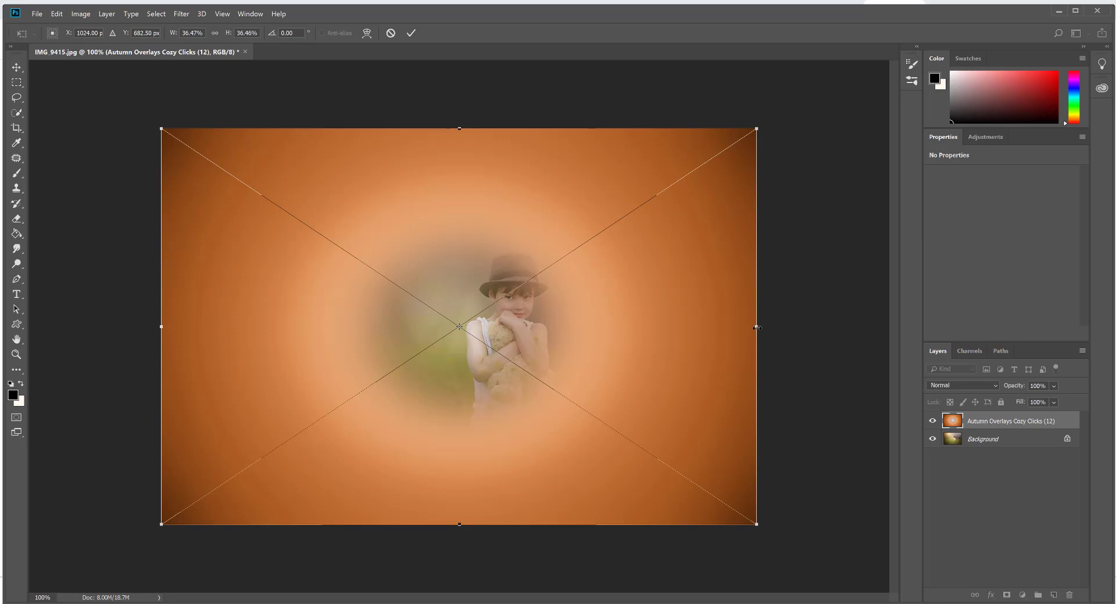
Enlarge the orange overlay to about 7.803 × 5.03 in past all edges, shift it right, and commit
{"action": "left_click_drag", "start_coordinate": [757, 327], "coordinate": [711, 306]}
{"action": "left_click_drag", "start_coordinate": [484, 128], "coordinate": [483, 103]}
{"action": "left_click_drag", "start_coordinate": [483, 524], "coordinate": [483, 543]}
{"action": "left_click_drag", "start_coordinate": [161, 324], "coordinate": [114, 324]}
{"action": "mouse_move", "coordinate": [531, 335]}
{"action": "left_mouse_down"}
{"action": "mouse_move", "coordinate": [557, 336]}
{"action": "mouse_move", "coordinate": [546, 336]}
{"action": "left_mouse_up"}
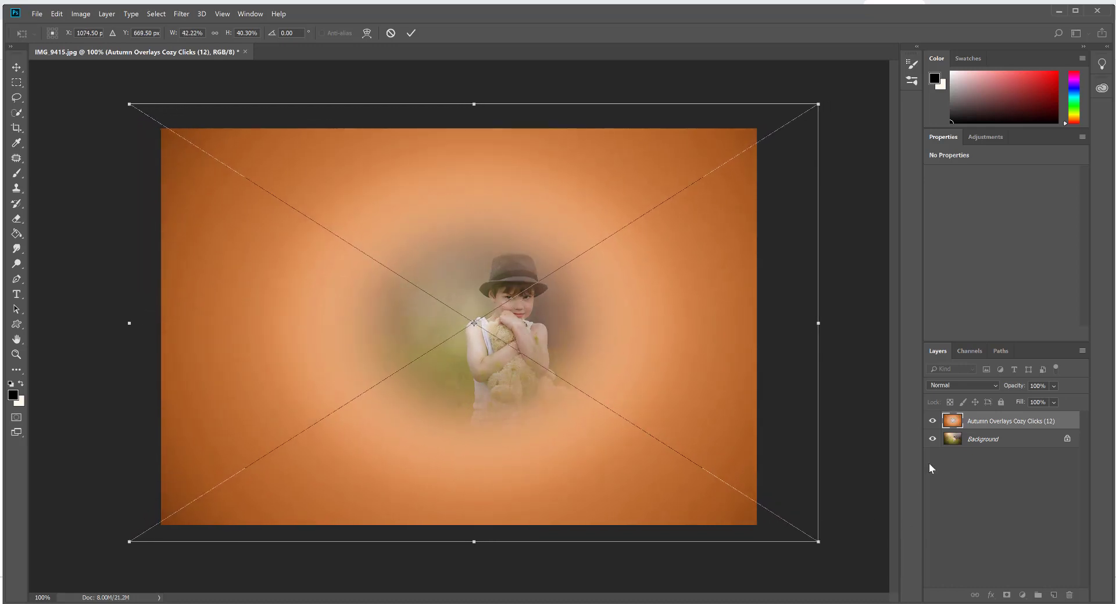
{"action": "key", "text": "Return"}
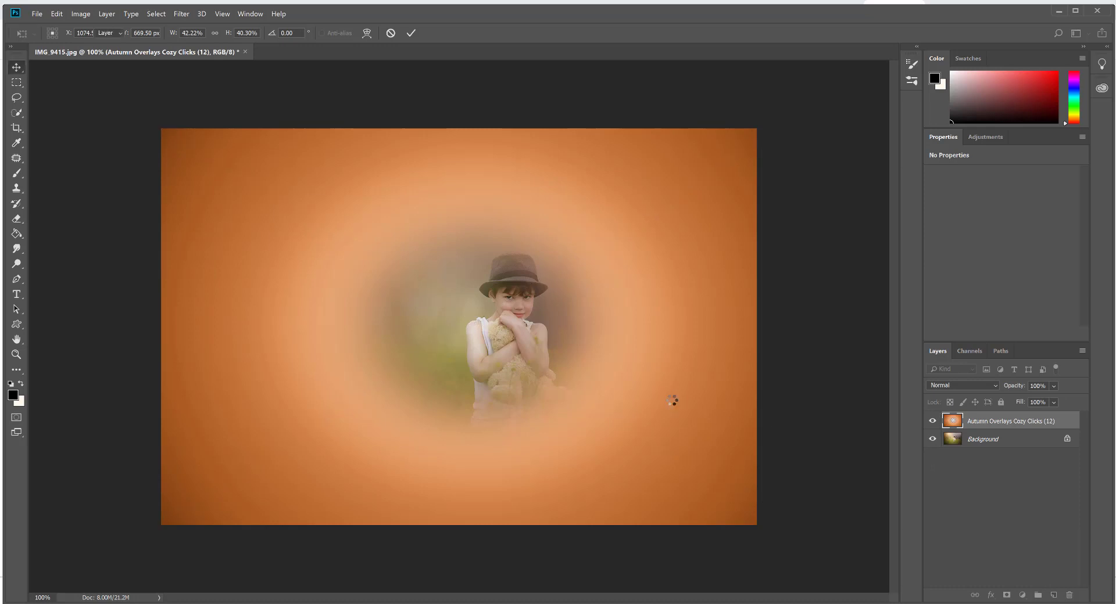
Set the orange overlay's blend mode to Soft Light and nudge it slightly right
{"action": "left_click", "coordinate": [967, 385]}
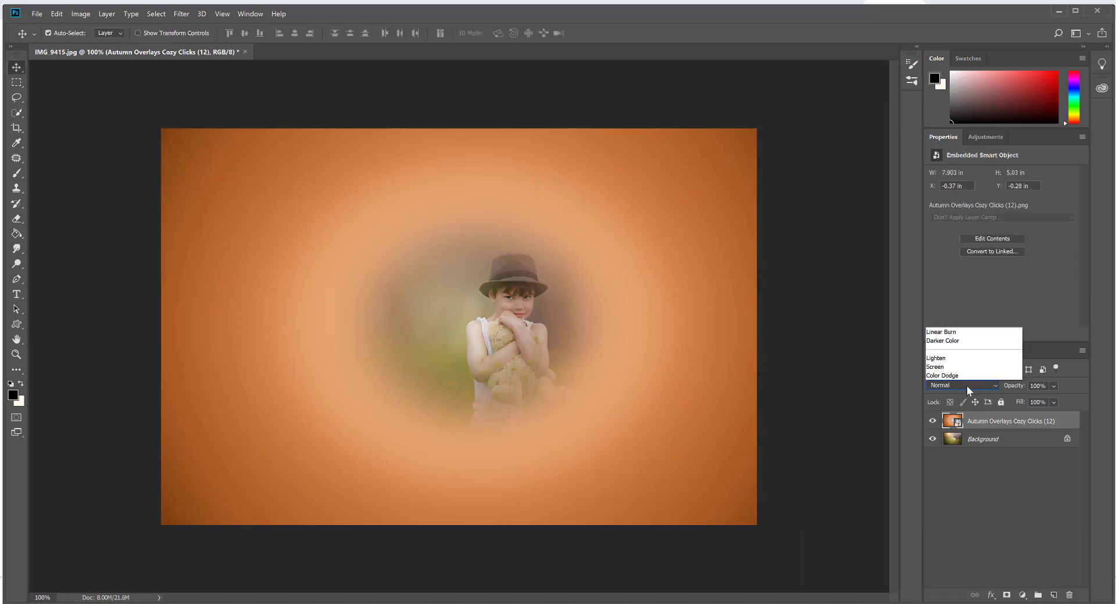
{"action": "left_click", "coordinate": [944, 245]}
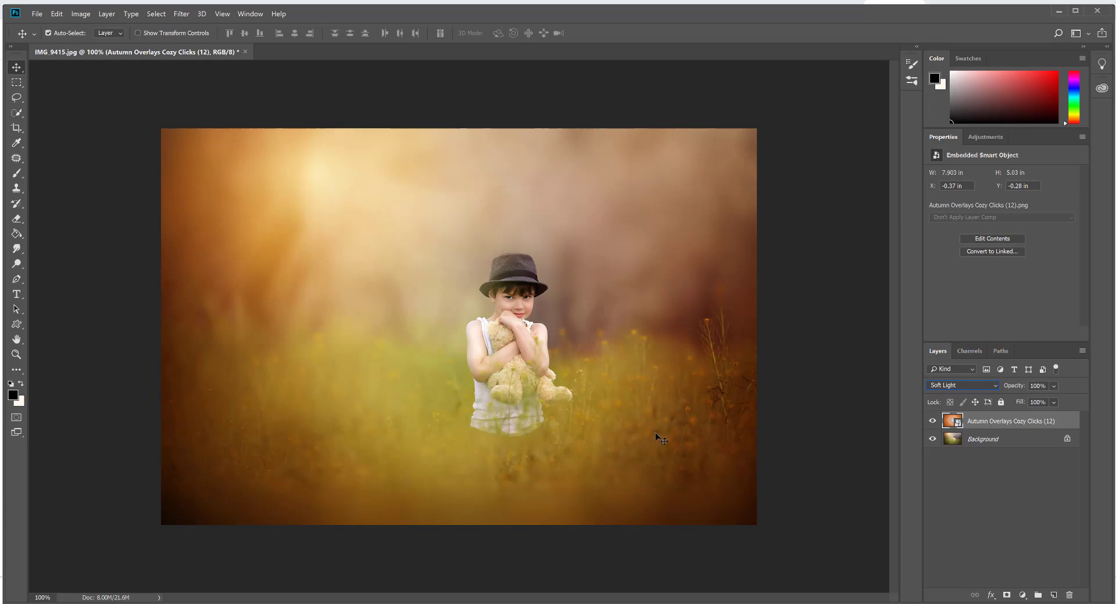
{"action": "mouse_move", "coordinate": [255, 310]}
{"action": "left_mouse_down"}
{"action": "mouse_move", "coordinate": [665, 291]}
{"action": "mouse_move", "coordinate": [250, 300]}
{"action": "left_mouse_up"}
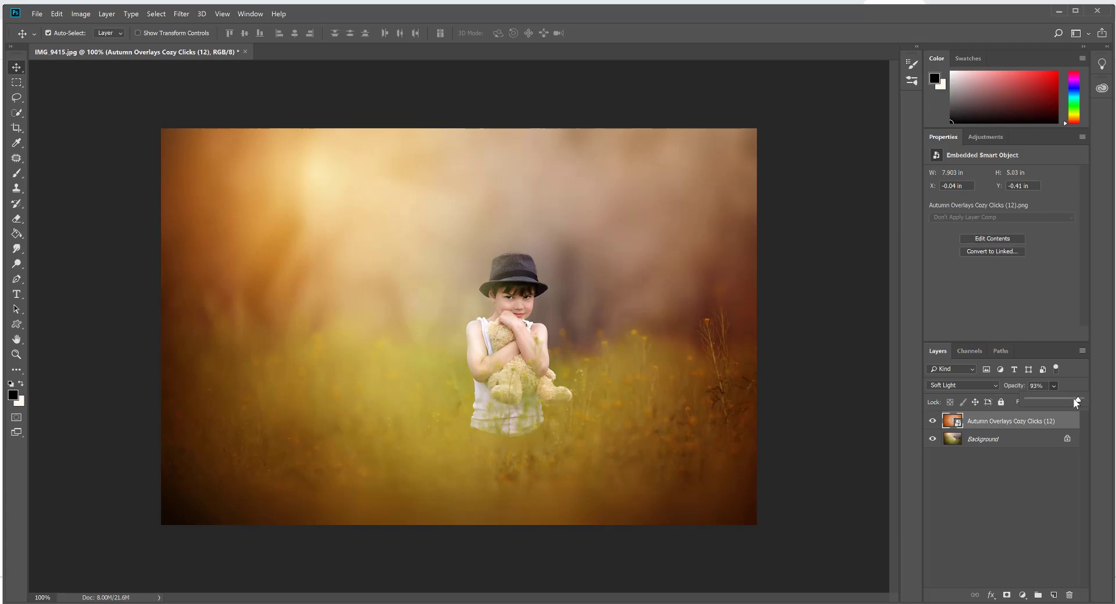
Lower the orange overlay to 64% opacity, then hide that layer
{"action": "left_click_drag", "start_coordinate": [1059, 401], "coordinate": [1057, 400]}
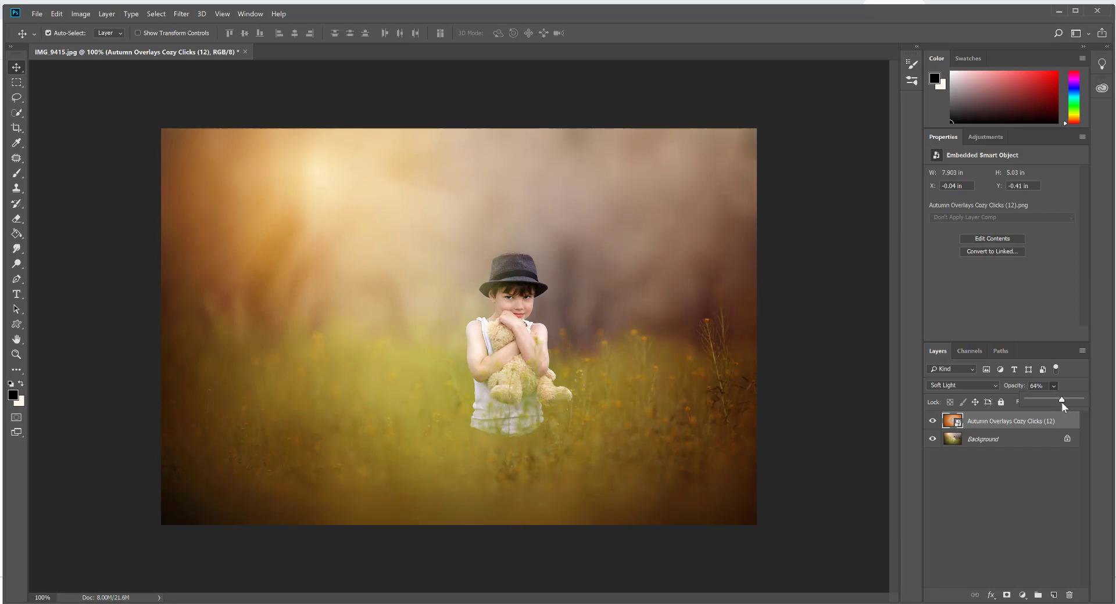
{"action": "left_click", "coordinate": [932, 425]}
{"action": "left_click", "coordinate": [932, 422]}
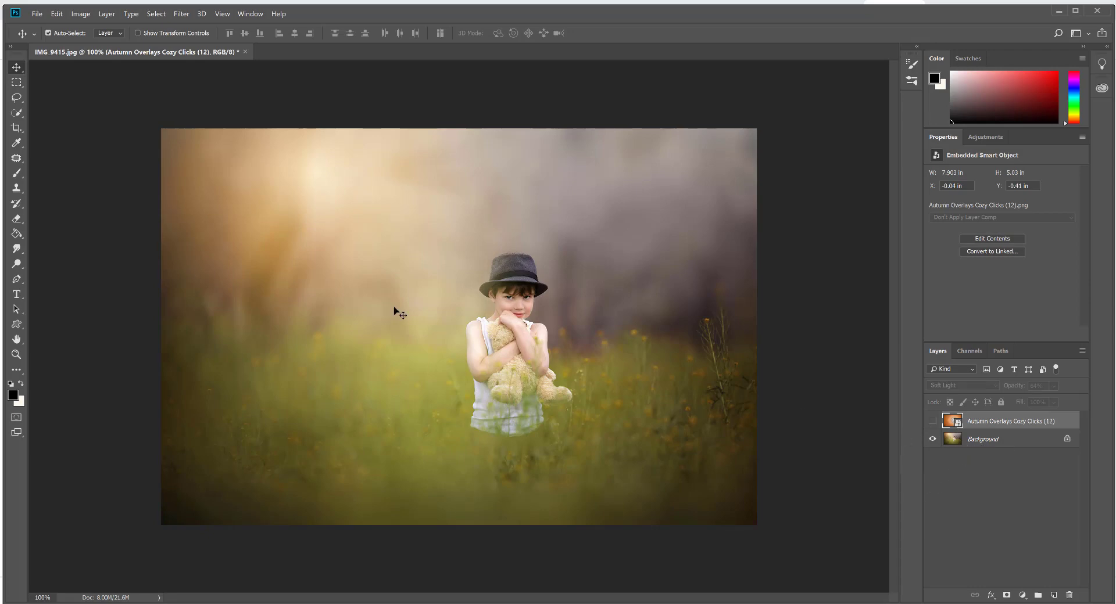
Place Embedded the dark red Autumn Overlays Cozy Clicks (23) image as a new layer
{"action": "left_click", "coordinate": [38, 14]}
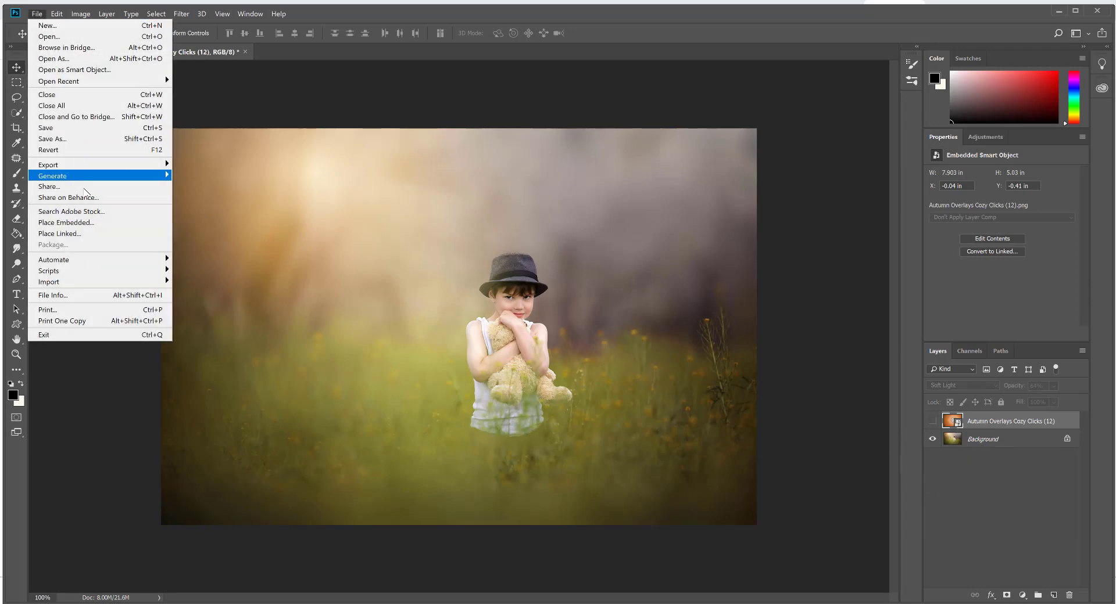
{"action": "left_click", "coordinate": [89, 223]}
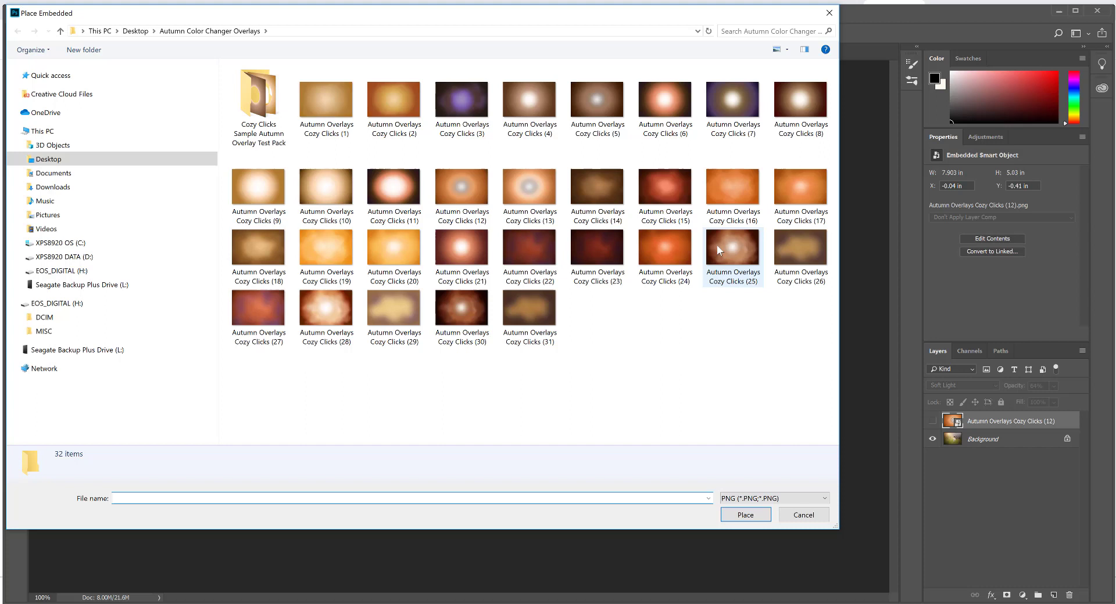
{"action": "left_click", "coordinate": [598, 264]}
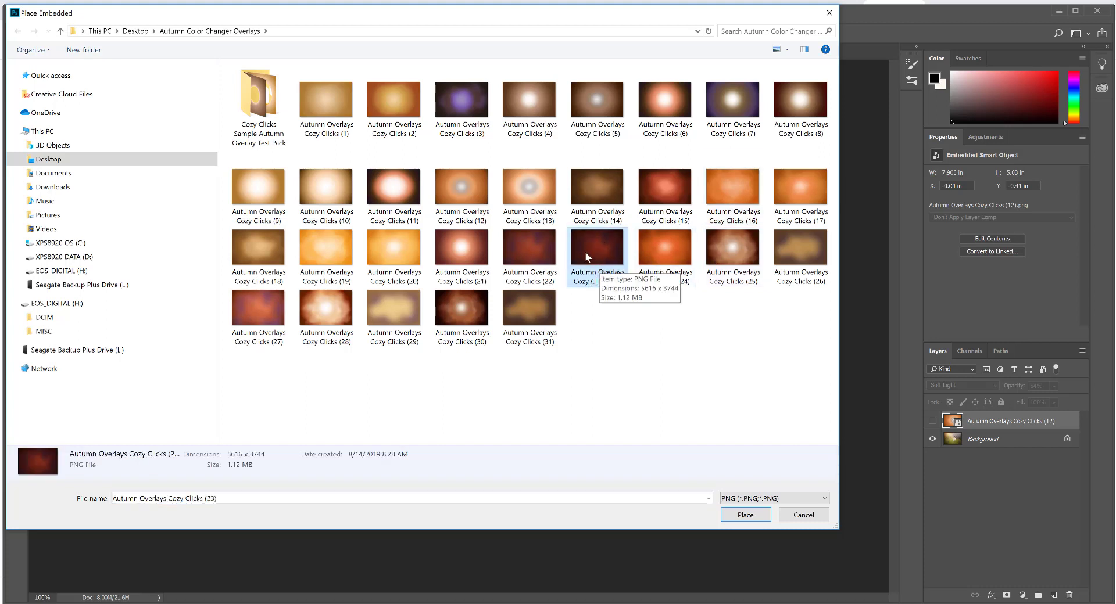
{"action": "left_click", "coordinate": [744, 515]}
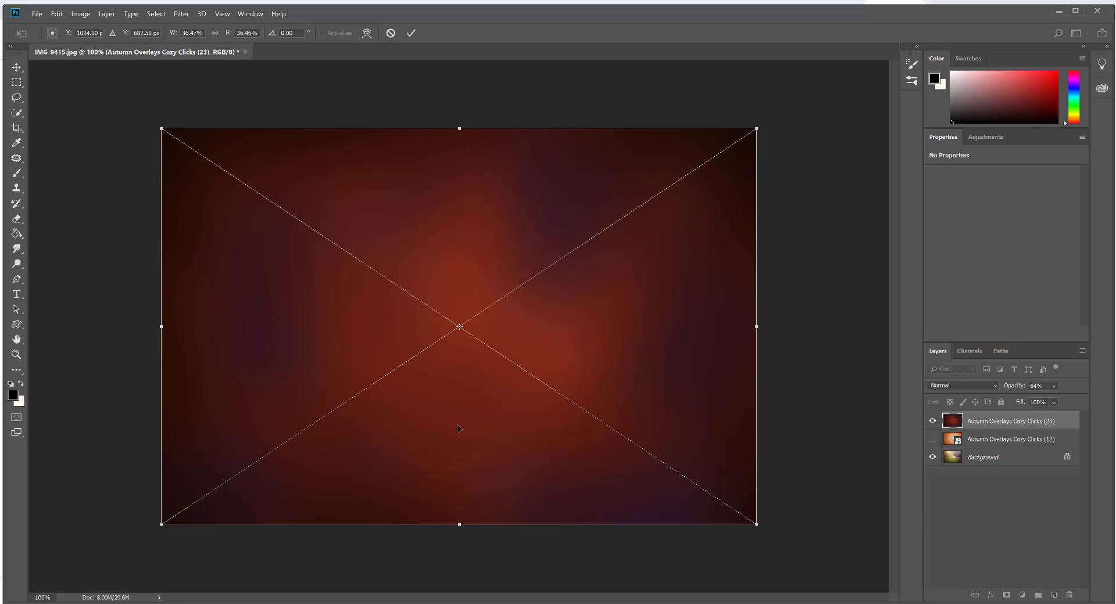
Commit the Cozy Clicks (23) placement and blend it as Soft Light at 100%
{"action": "key", "text": "Return"}
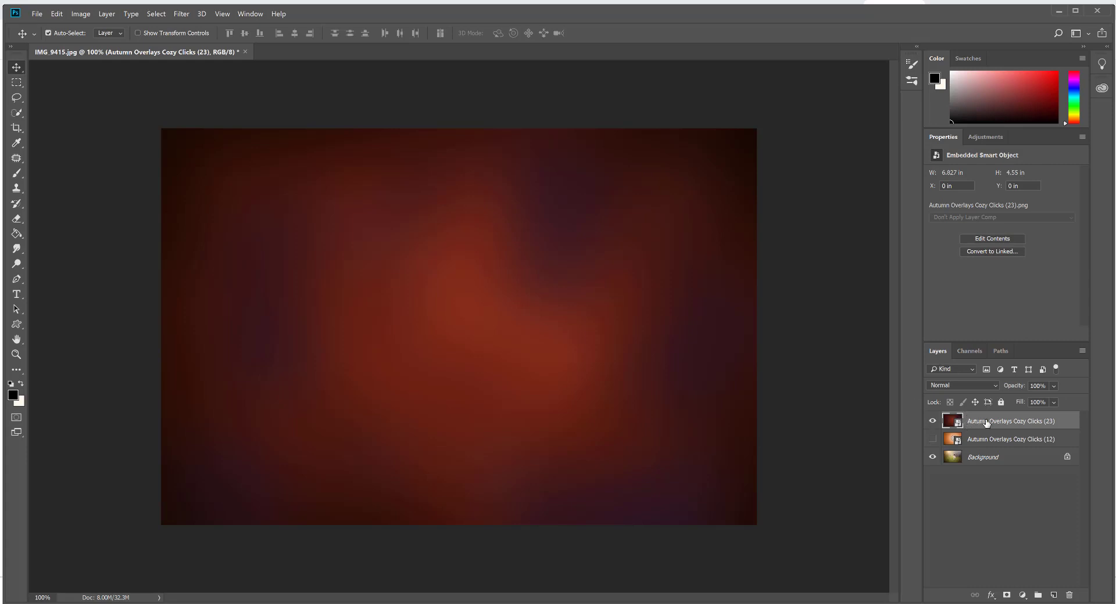
{"action": "left_click", "coordinate": [971, 383]}
{"action": "left_click", "coordinate": [947, 245]}
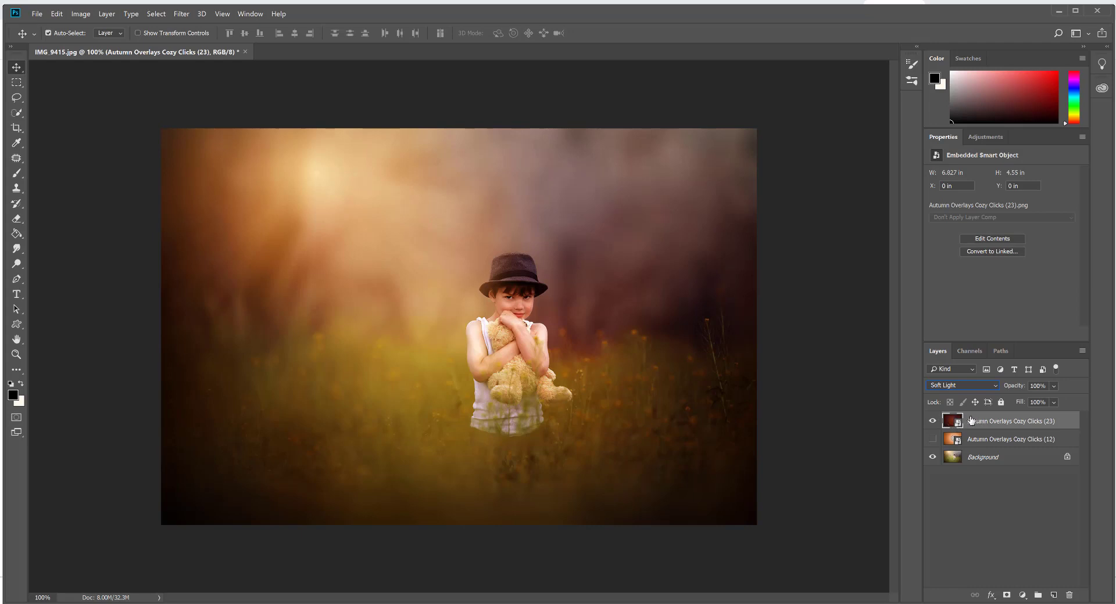
Add a layer mask to Cozy Clicks (23) and brush black over the boy's face, arms and teddy bear at 39% opacity
{"action": "left_click", "coordinate": [1006, 596]}
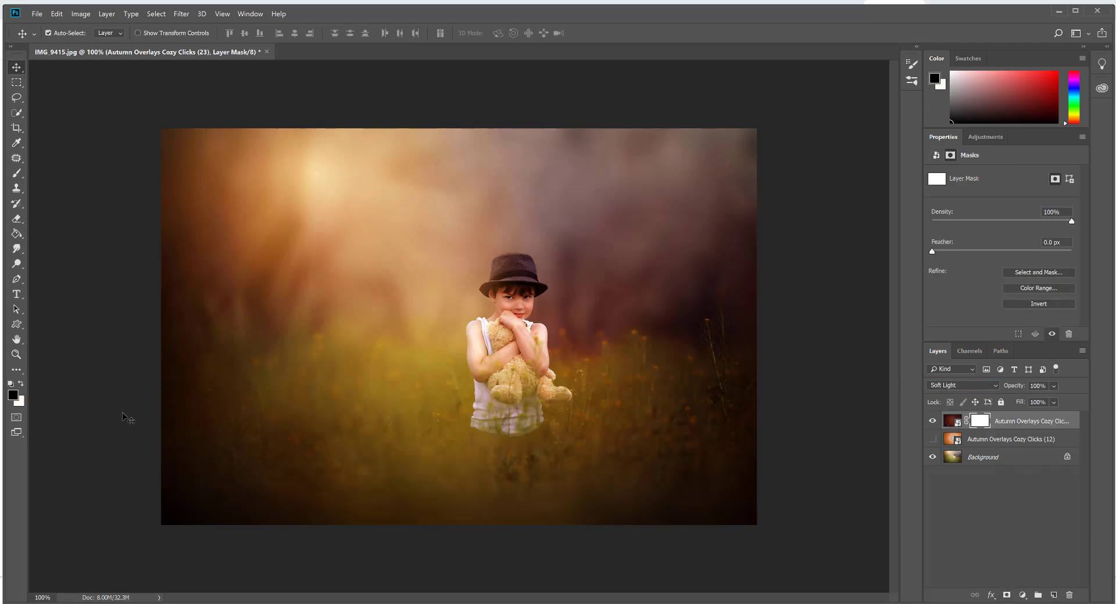
{"action": "left_click", "coordinate": [17, 173]}
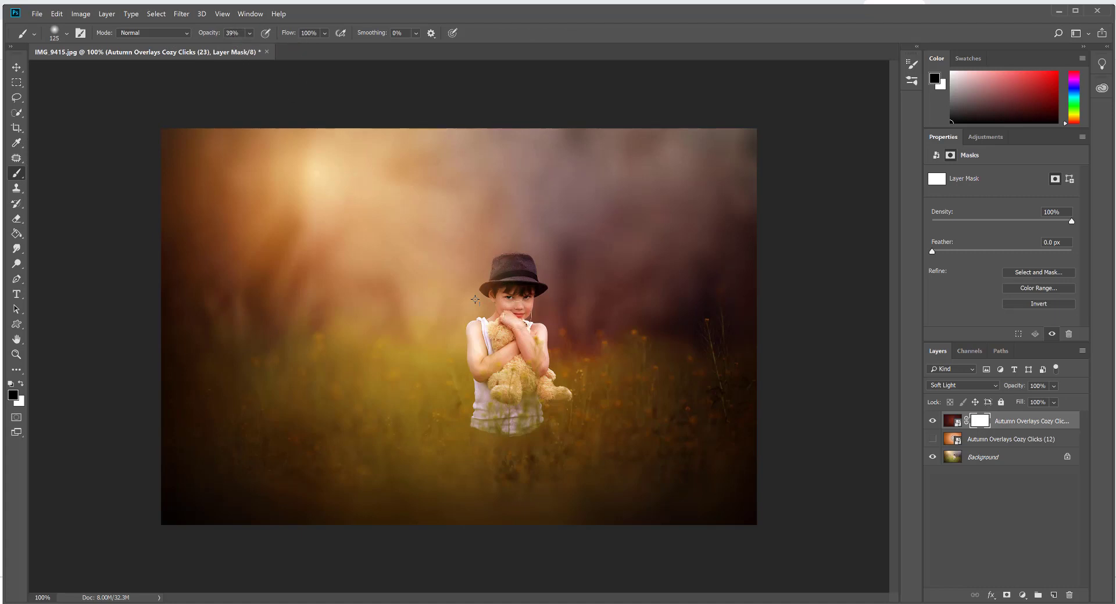
{"action": "mouse_move", "coordinate": [515, 283]}
{"action": "left_mouse_down"}
{"action": "mouse_move", "coordinate": [501, 353]}
{"action": "mouse_move", "coordinate": [483, 342]}
{"action": "mouse_move", "coordinate": [493, 368]}
{"action": "mouse_move", "coordinate": [521, 330]}
{"action": "mouse_move", "coordinate": [509, 278]}
{"action": "left_mouse_up"}
{"action": "mouse_move", "coordinate": [534, 363]}
{"action": "left_mouse_down"}
{"action": "mouse_move", "coordinate": [535, 375]}
{"action": "mouse_move", "coordinate": [500, 391]}
{"action": "mouse_move", "coordinate": [506, 415]}
{"action": "mouse_move", "coordinate": [537, 389]}
{"action": "left_mouse_up"}
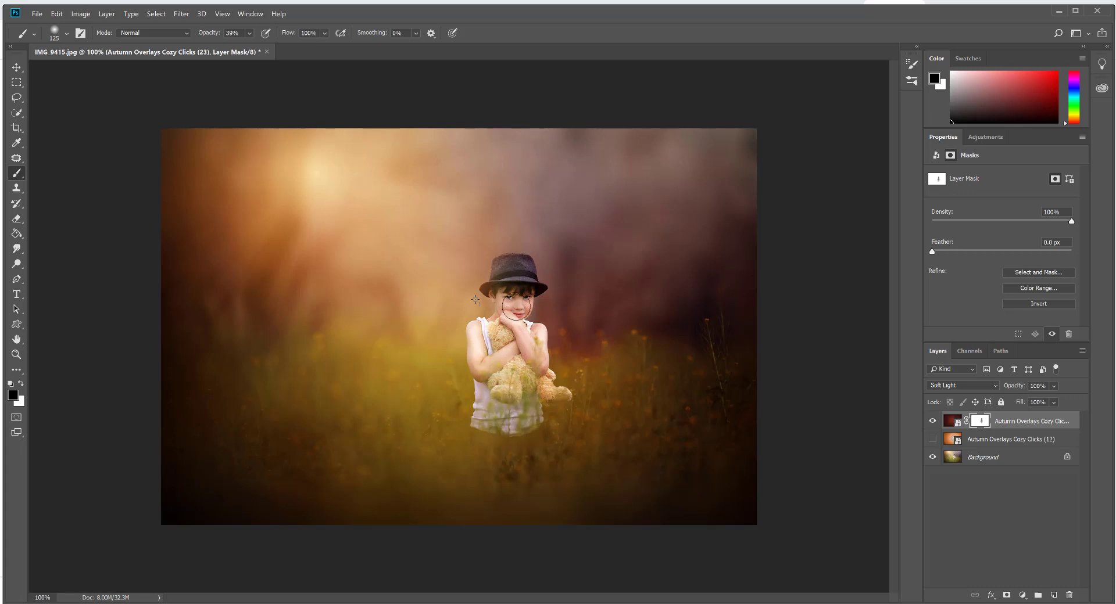
{"action": "left_click", "coordinate": [20, 383]}
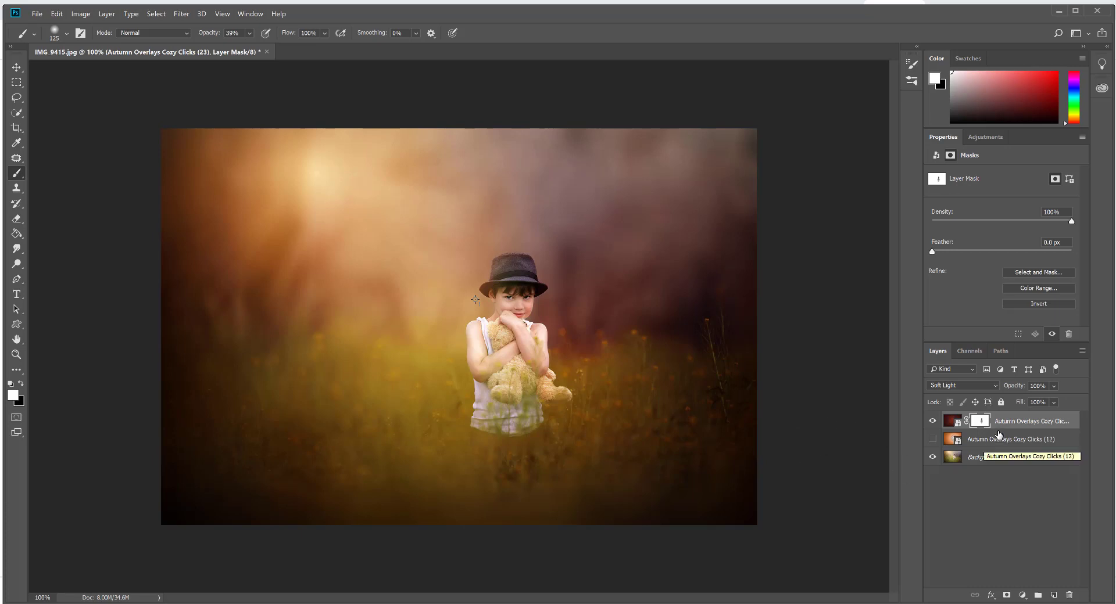
Set Cozy Clicks (23) to 82% opacity and toggle both overlay layers' visibility to compare
{"action": "left_click_drag", "start_coordinate": [1068, 400], "coordinate": [1071, 400]}
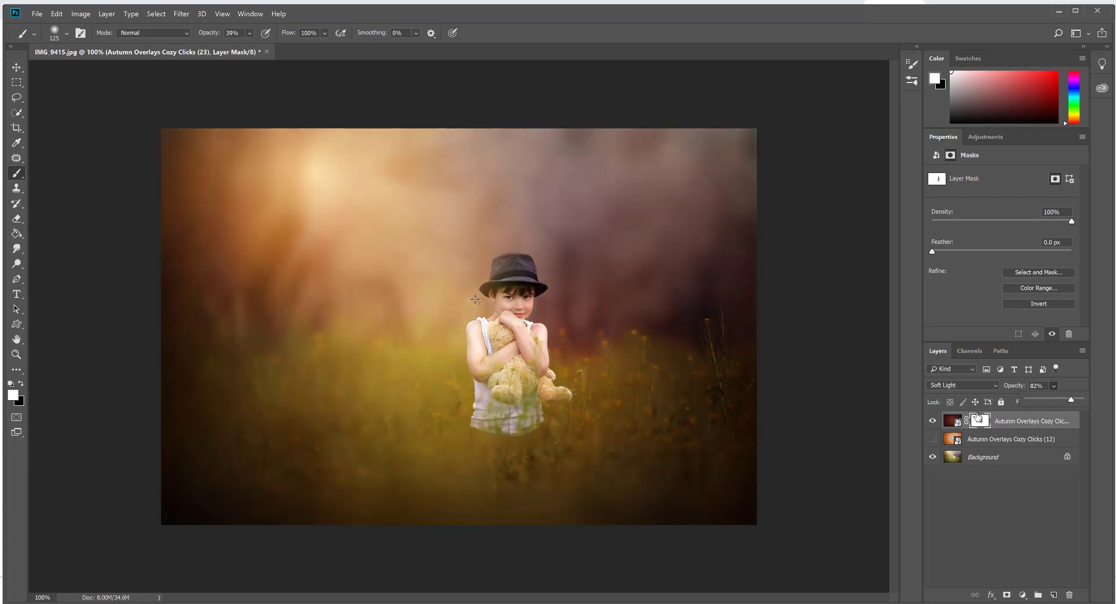
{"action": "left_click", "coordinate": [933, 440]}
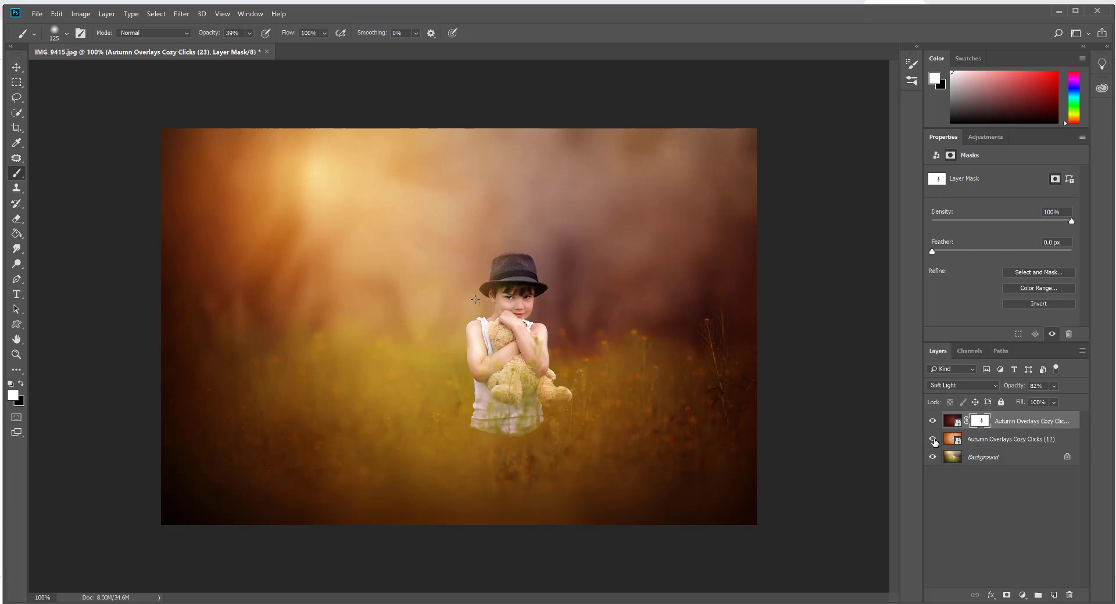
{"action": "left_click", "coordinate": [932, 441]}
{"action": "left_click", "coordinate": [932, 421]}
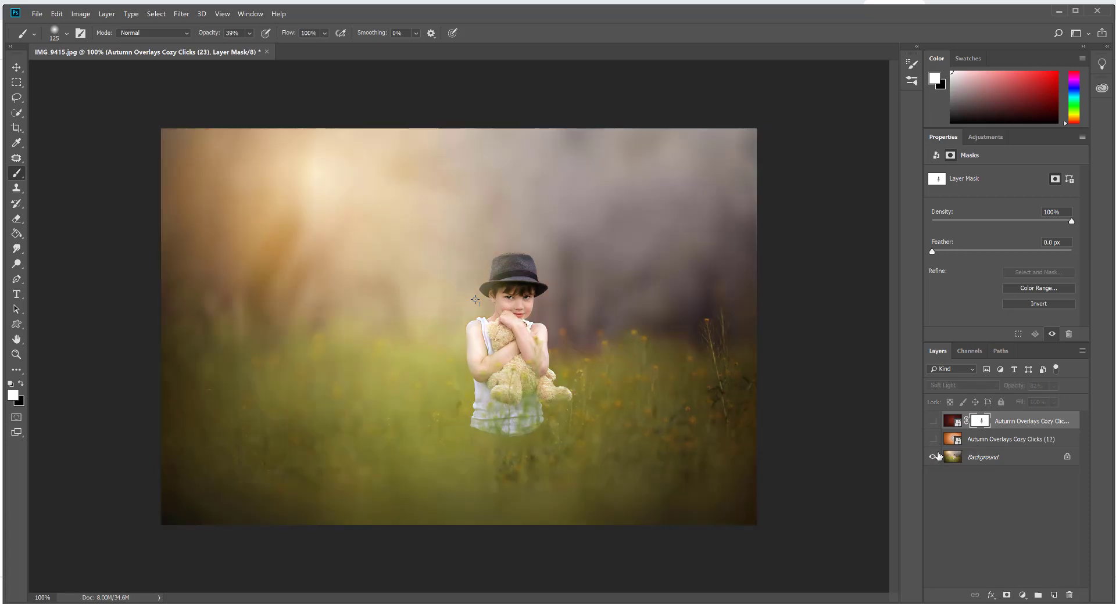
{"action": "left_click", "coordinate": [932, 440]}
{"action": "left_click", "coordinate": [933, 421]}
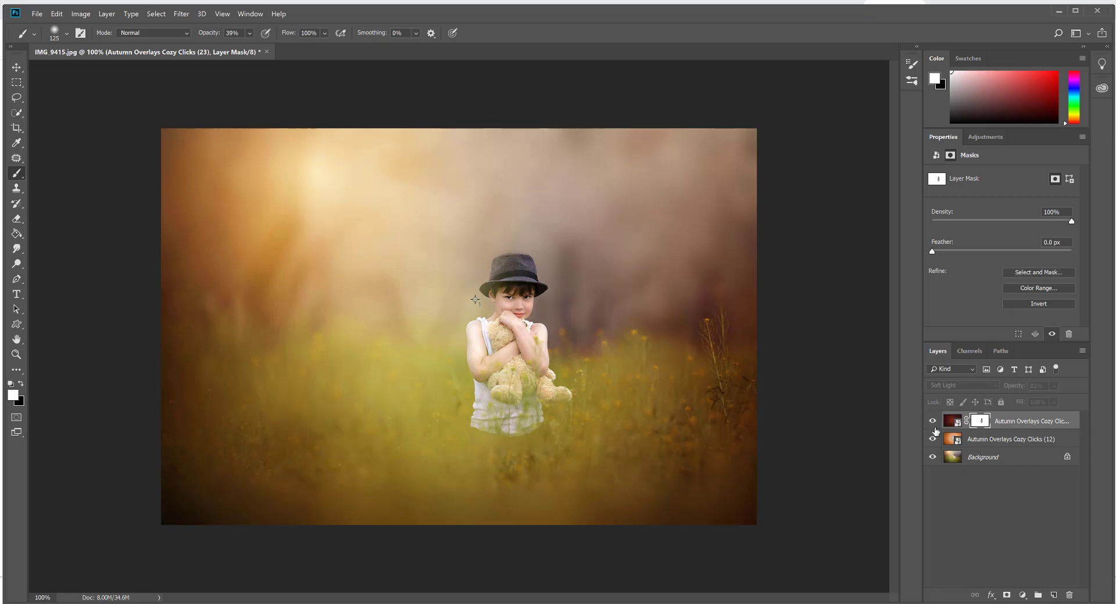